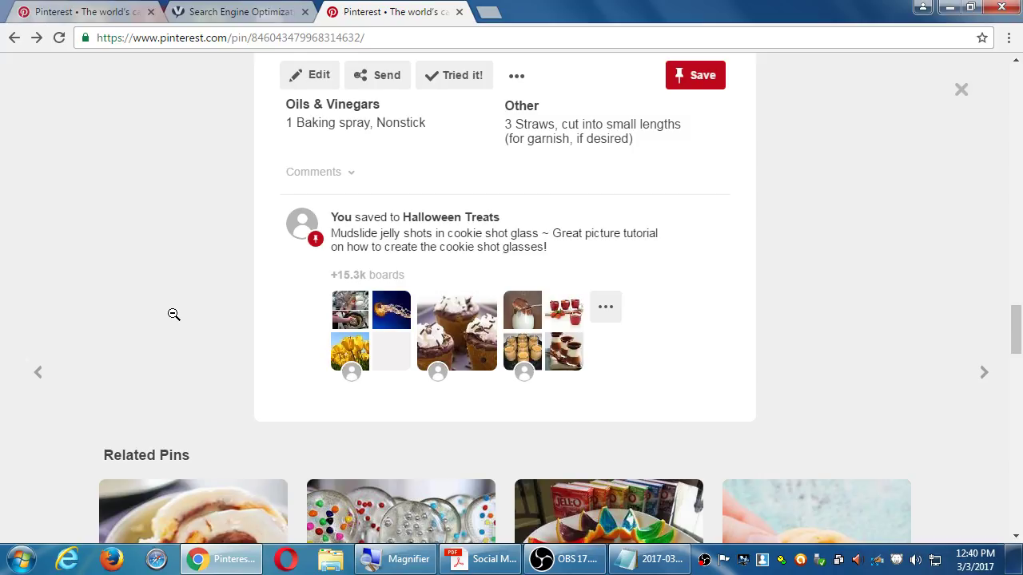
- Toggle the pin's comments open and closed, then scroll down through its Related Pins
click(338, 184)
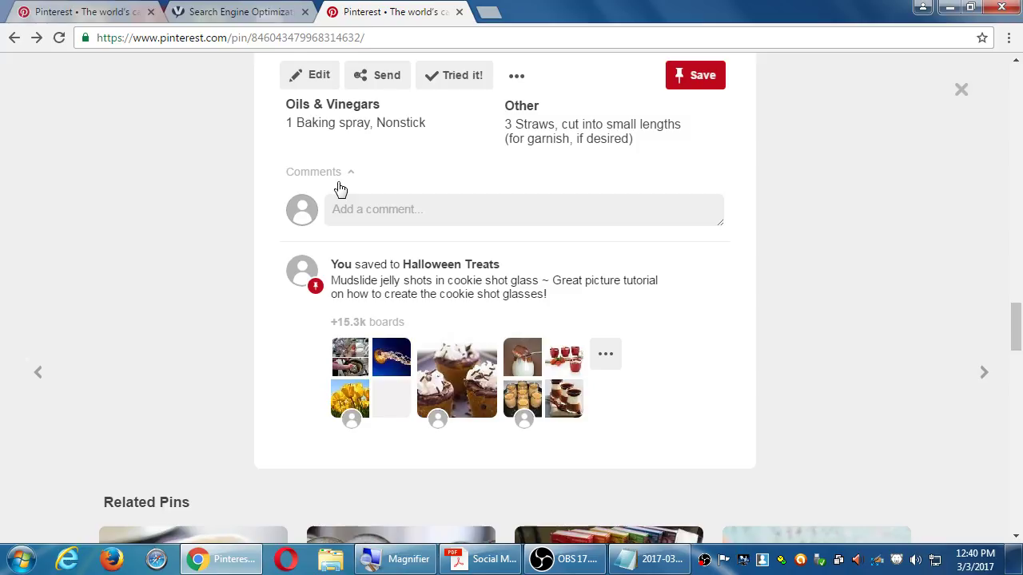
click(339, 187)
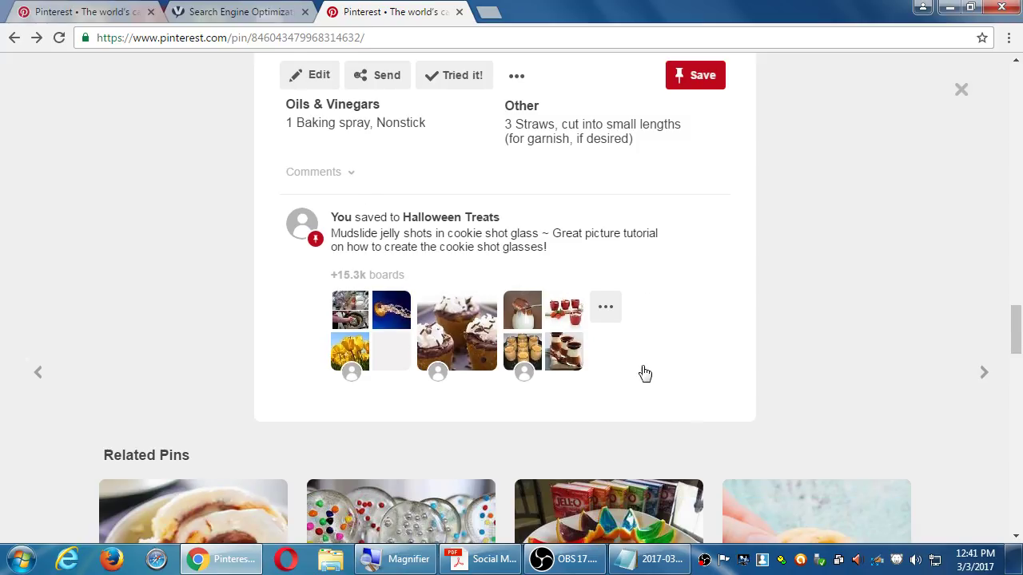
scroll(690, 396, down, 5)
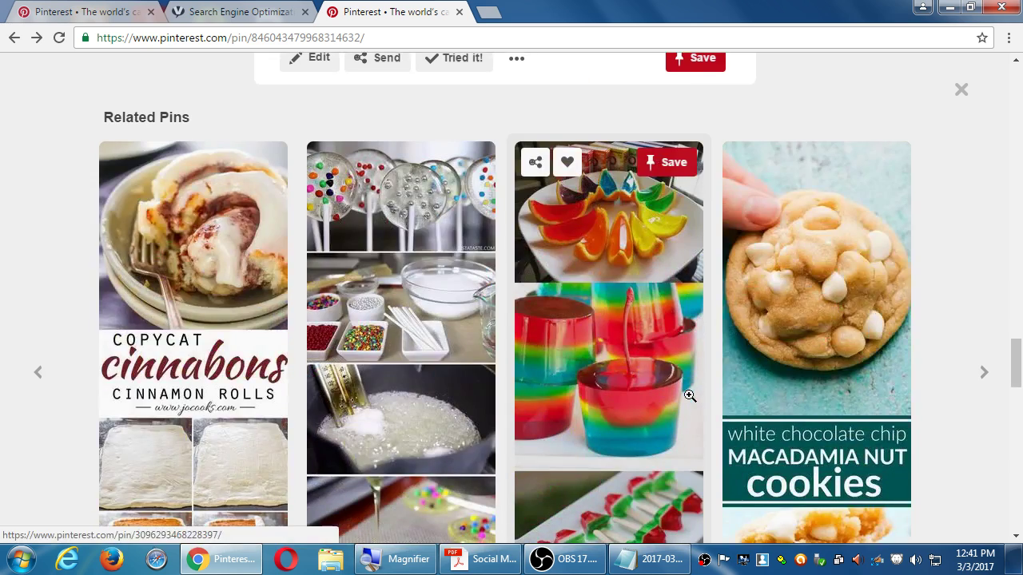
scroll(689, 396, down, 6)
- Scroll back up, then return to the first tab's Food feed and close the Choose board popup
scroll(689, 396, up, 4)
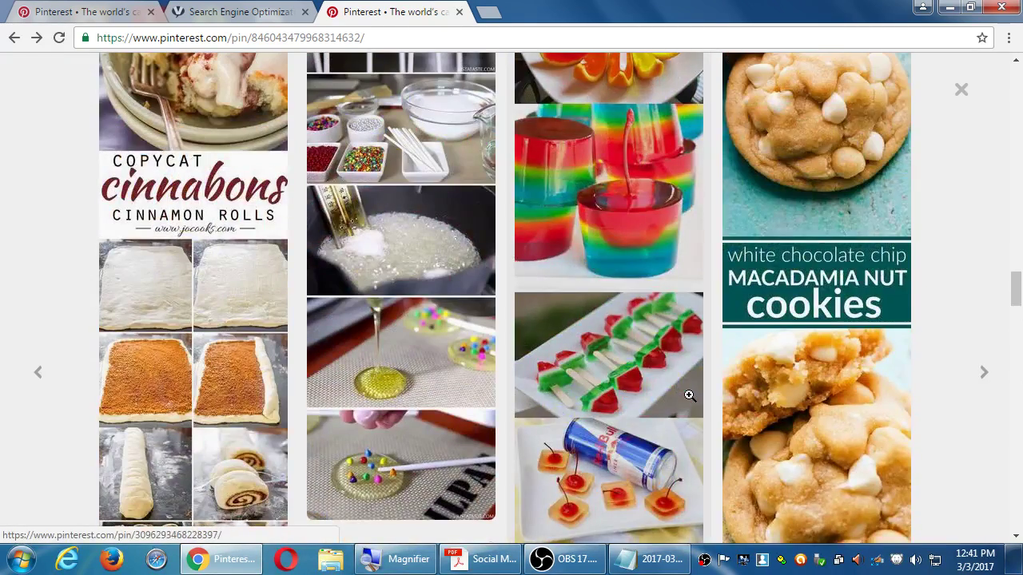
scroll(690, 395, up, 8)
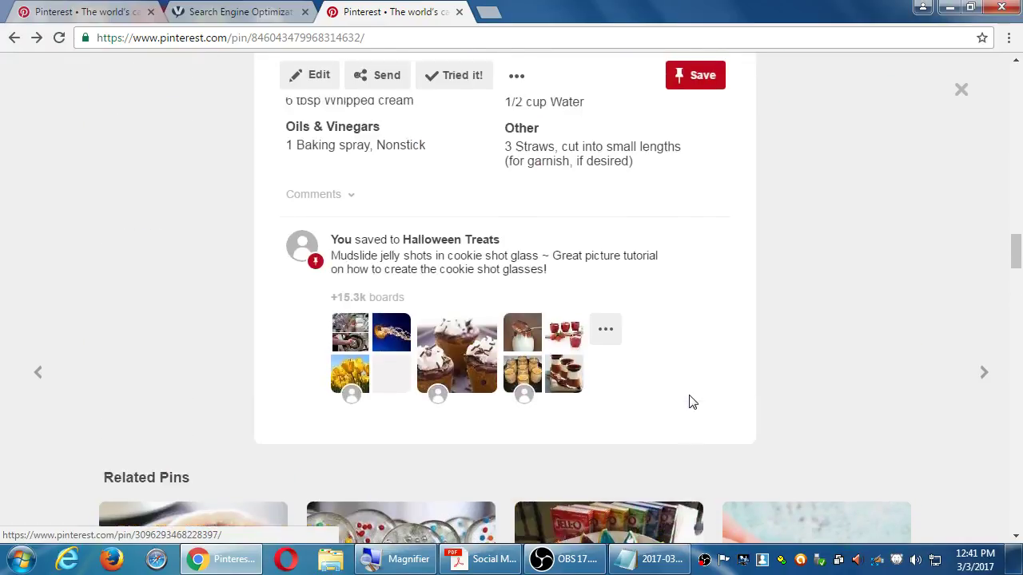
scroll(692, 402, up, 5)
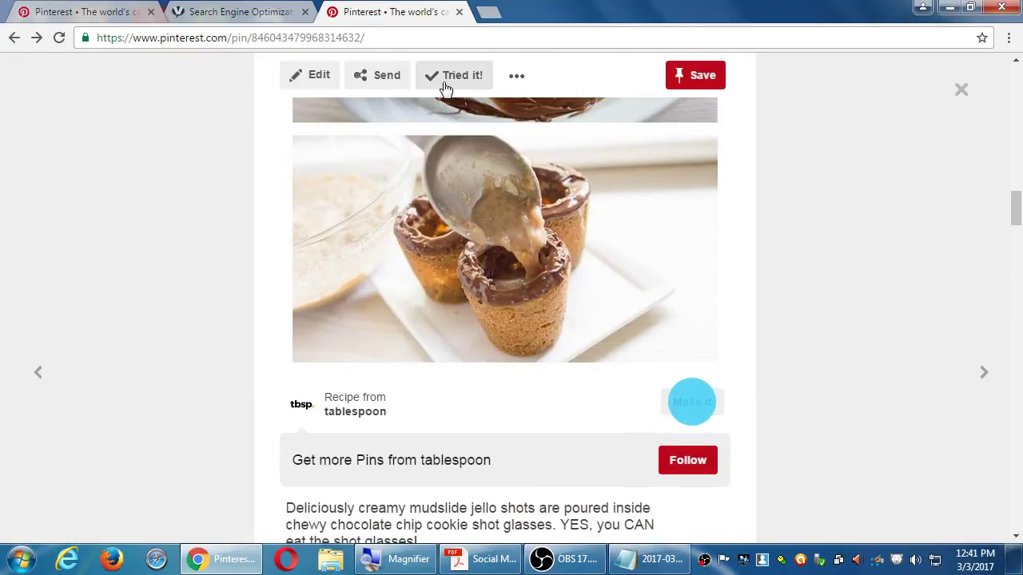
click(78, 11)
click(222, 210)
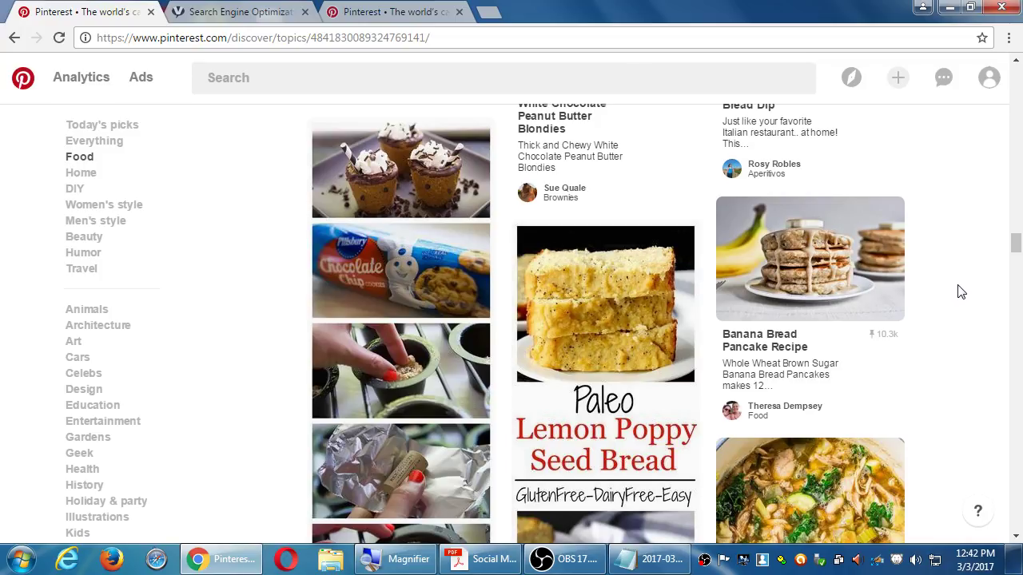
- Scroll further down the Food topic feed, then open the main Discover page via the compass icon
scroll(961, 293, down, 2)
scroll(961, 293, down, 1)
mouse_move(845, 296)
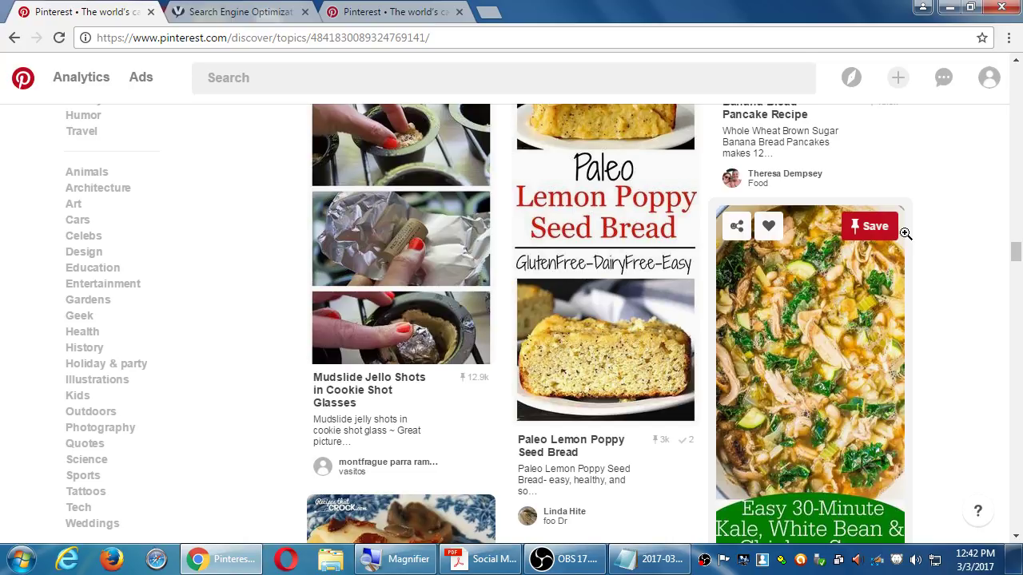
scroll(925, 250, down, 5)
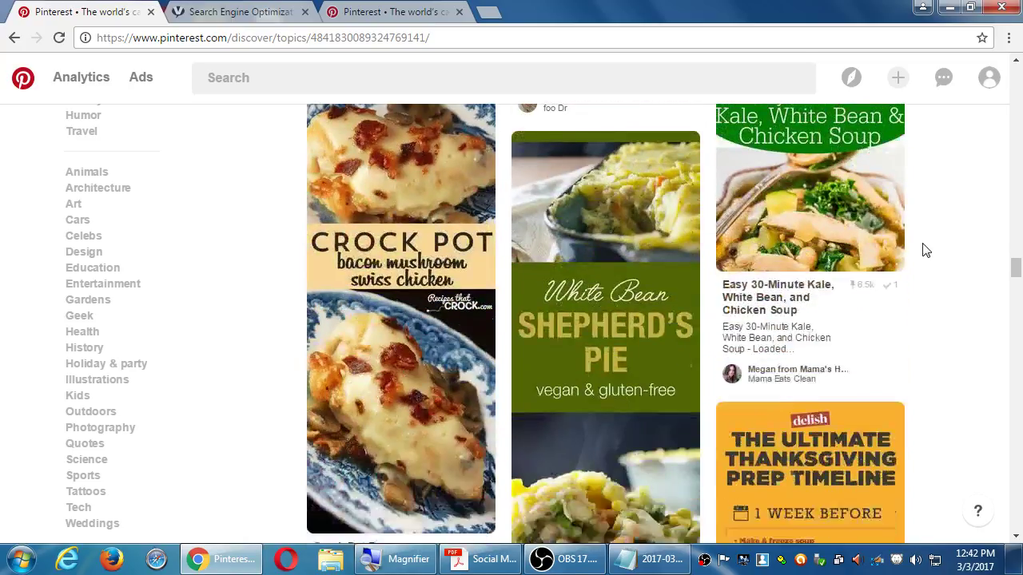
scroll(925, 250, down, 4)
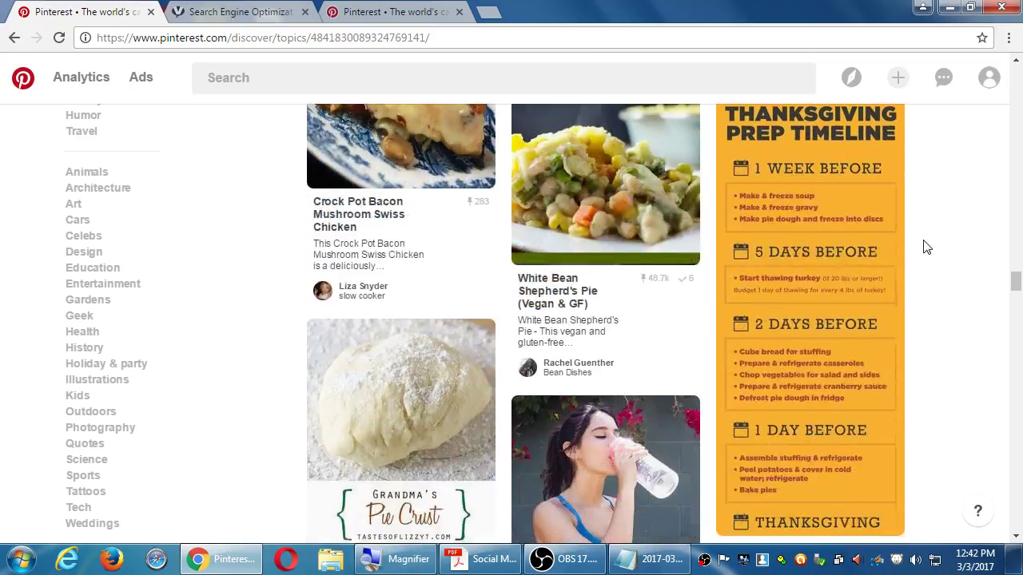
scroll(925, 248, down, 3)
scroll(926, 248, down, 4)
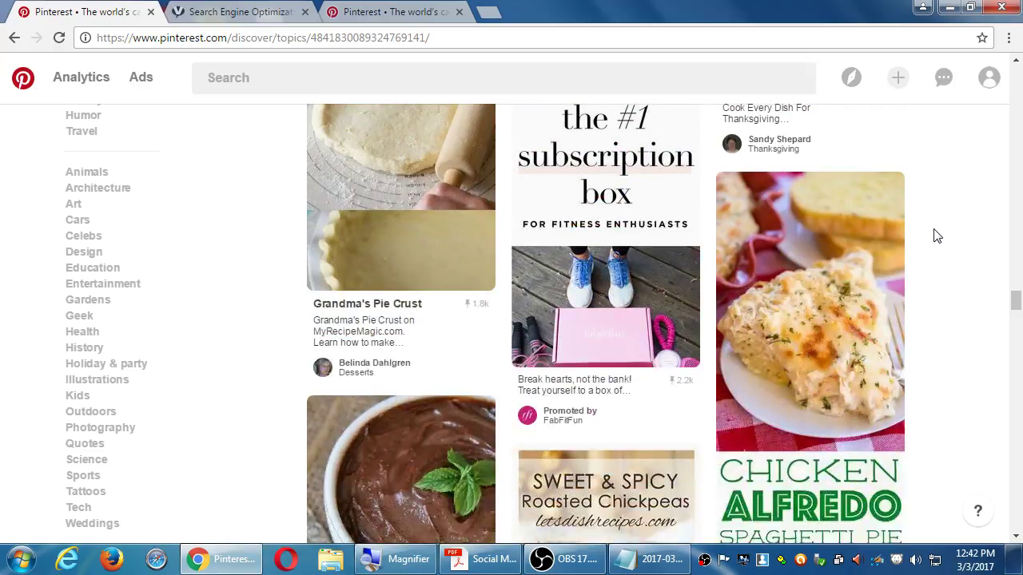
click(852, 80)
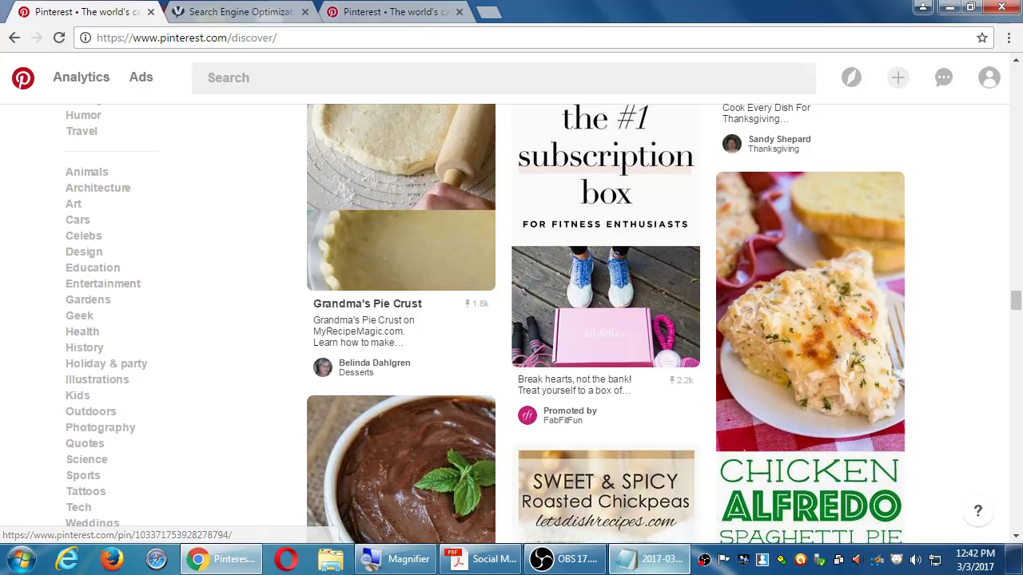
- In Notepad, add an indented line 'Use Discover to find interesting Pins and Pinners'
click(662, 561)
key(super+plus)
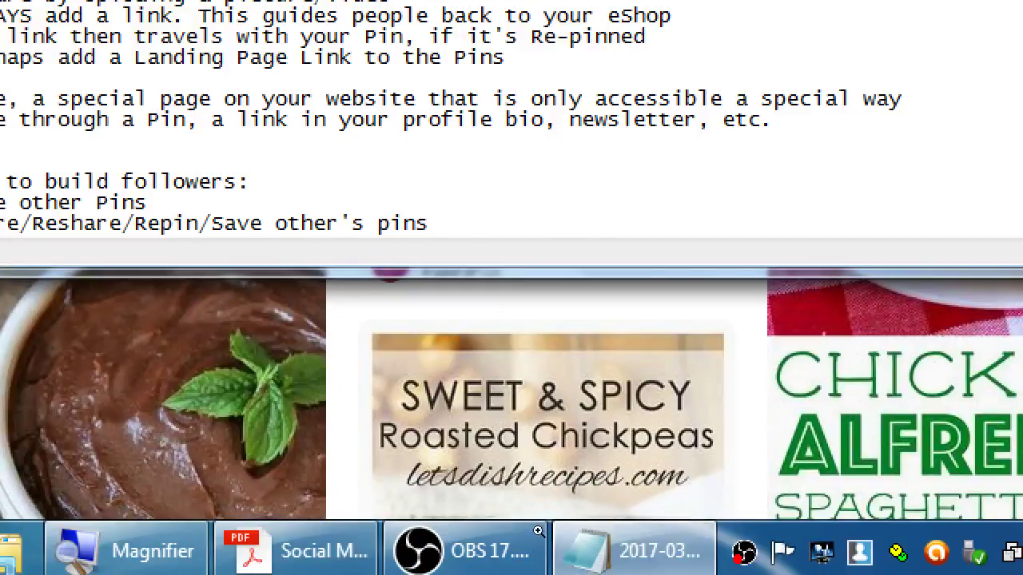
key(Return)
key(Return)
key(Tab)
text(Use Disc)
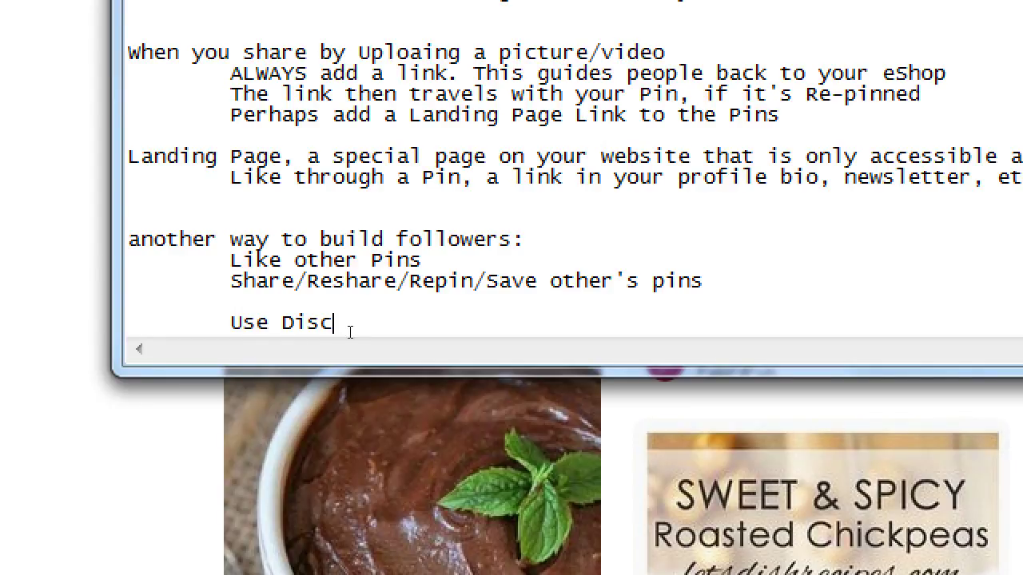
text(over to find interes)
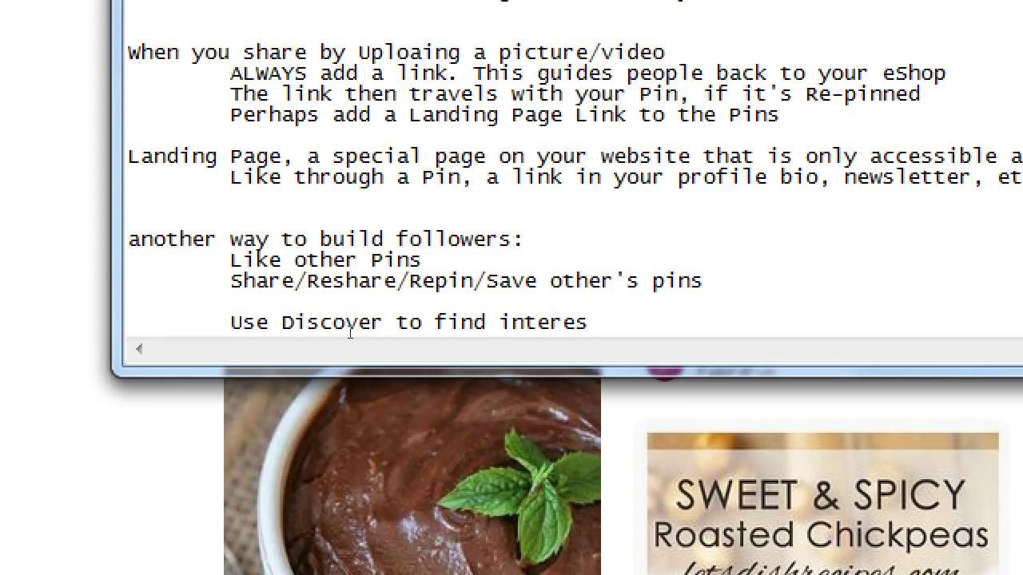
text(ting Pins and Pinnre)
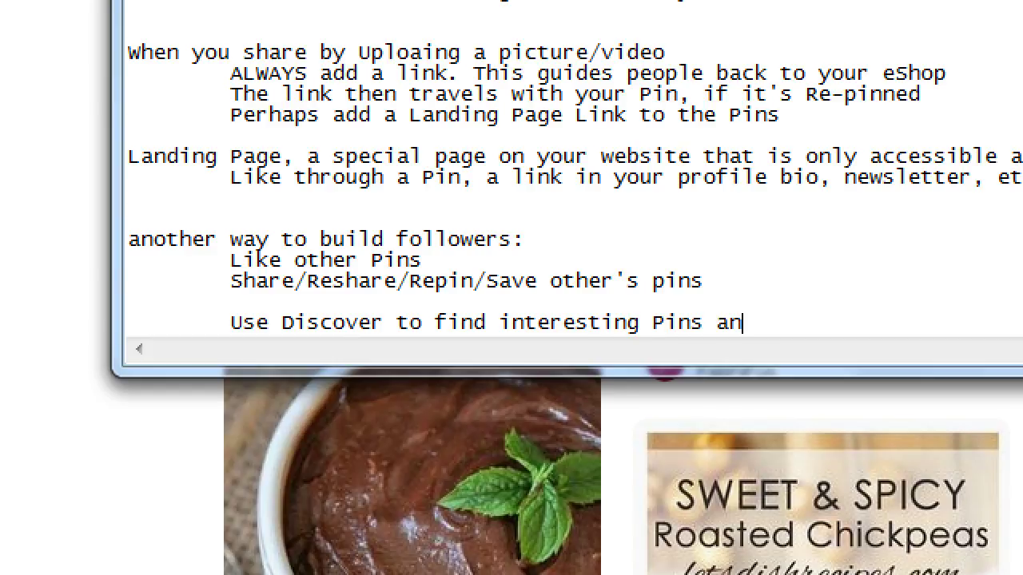
key(BackSpace)
key(BackSpace)
text(ers)
- Add a deeper-indented sub-point '-then interact with them (Comment, Save, Follow)' and start a new line
key(Return)
key(Tab)
key(Tab)
text(-then intera)
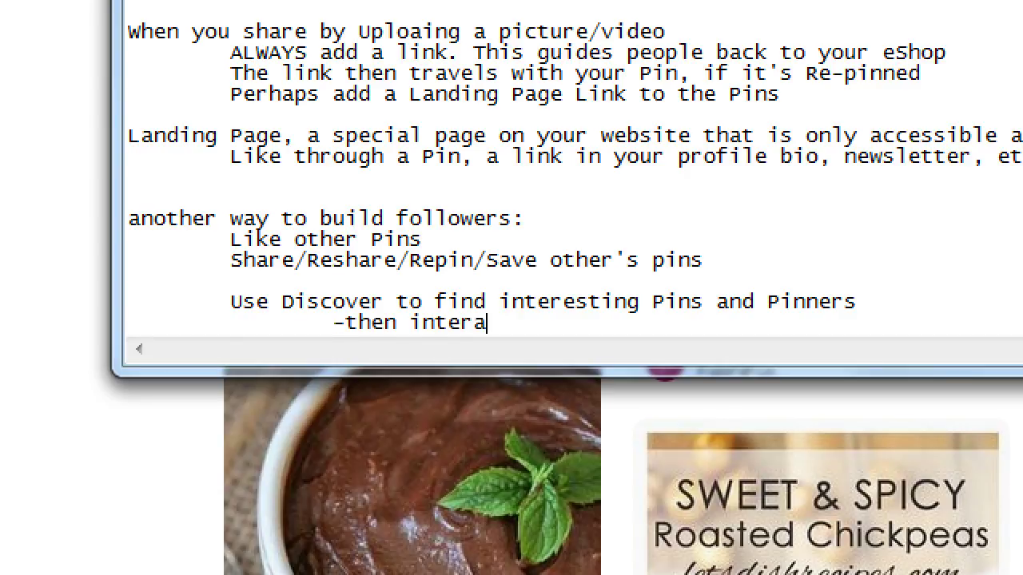
text(ct with them (comment o)
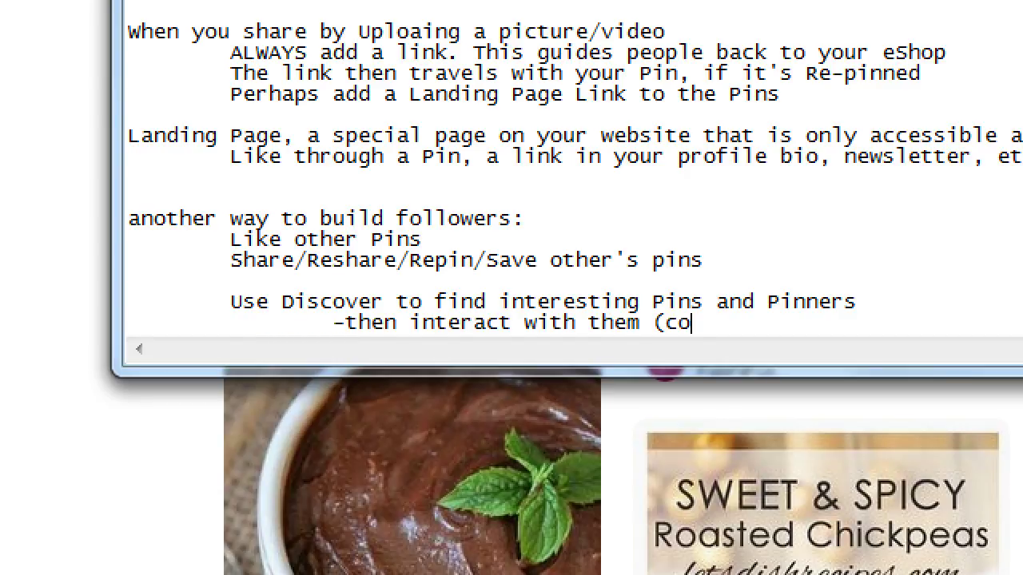
key(BackSpace)
key(BackSpace)
text(, Save)
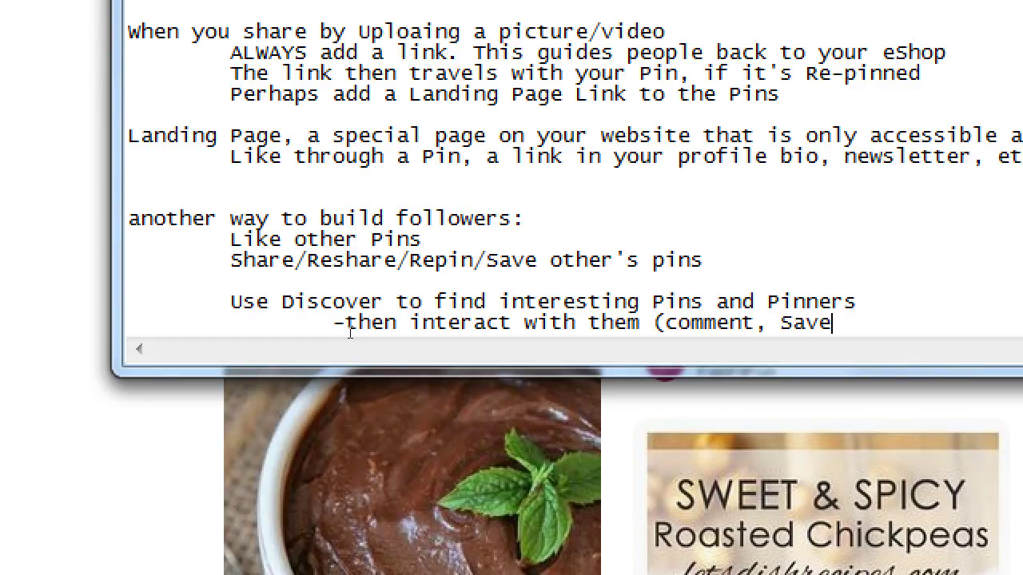
text(, Follow))
key(ctrl+Left)
key(ctrl+Left)
key(ctrl+Left)
key(shift+Right)
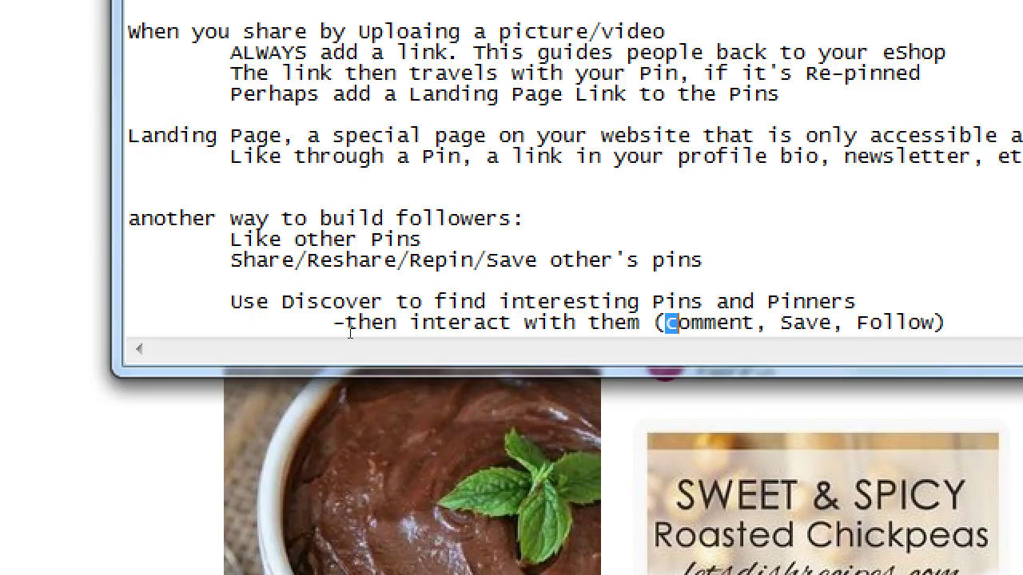
text(C)
key(End)
key(Return)
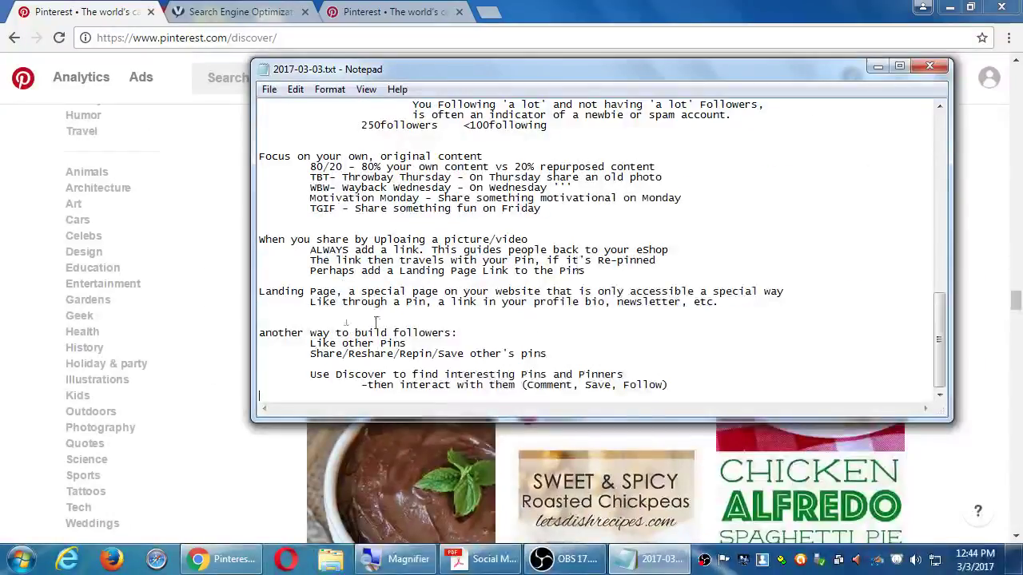
- Bring the Pinterest Discover page in front of Notepad and open the search bar's trending ideas
click(985, 195)
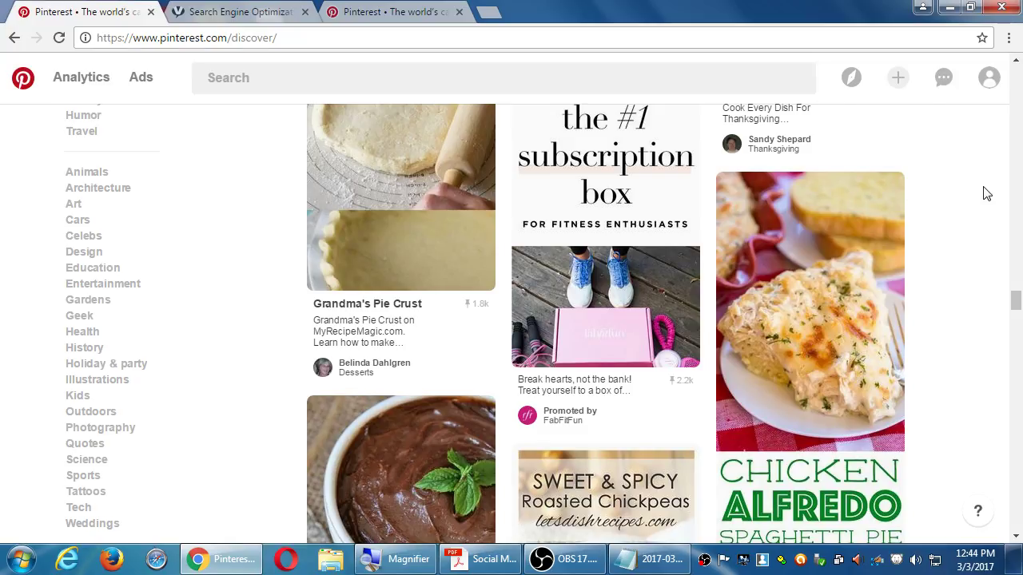
click(515, 86)
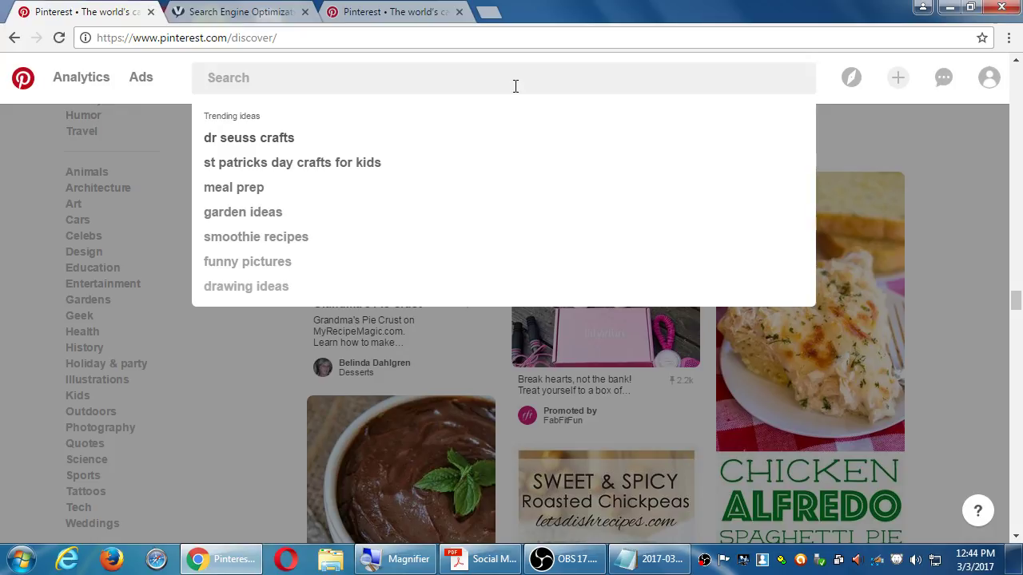
- Search 'st patricks day crafts for kids', browse the resulting pins, then clear the search
click(323, 165)
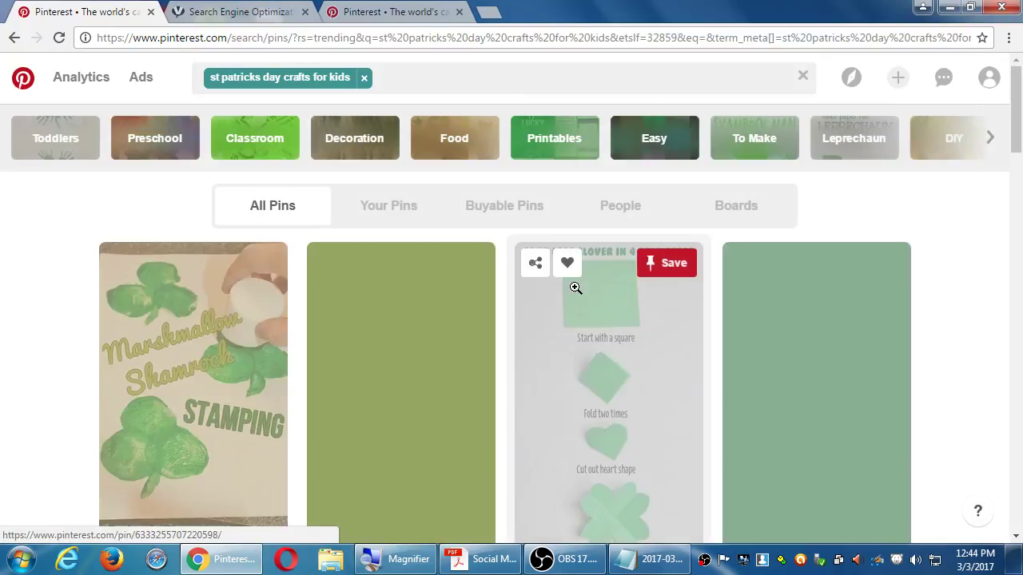
scroll(575, 288, down, 4)
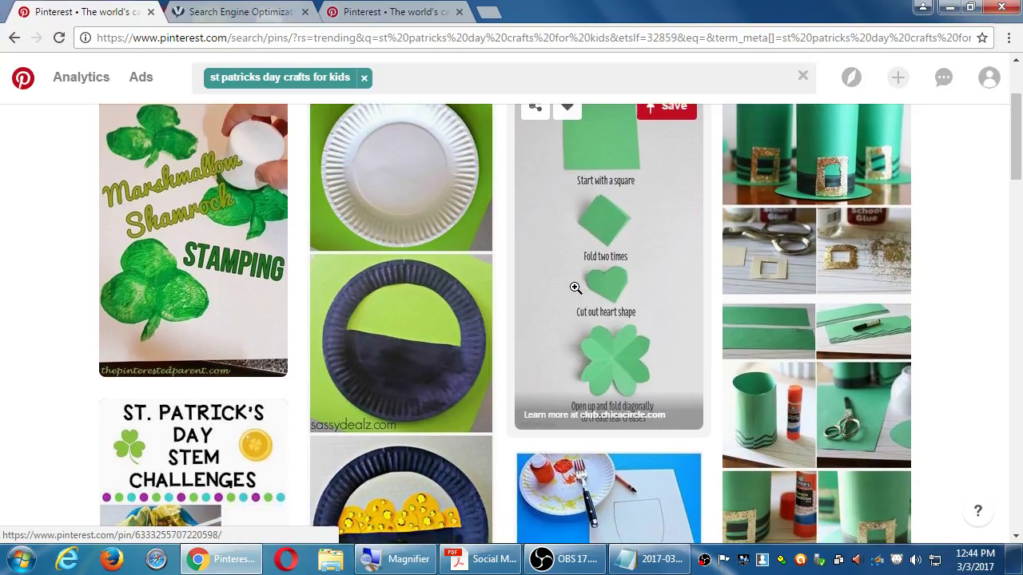
scroll(575, 288, down, 3)
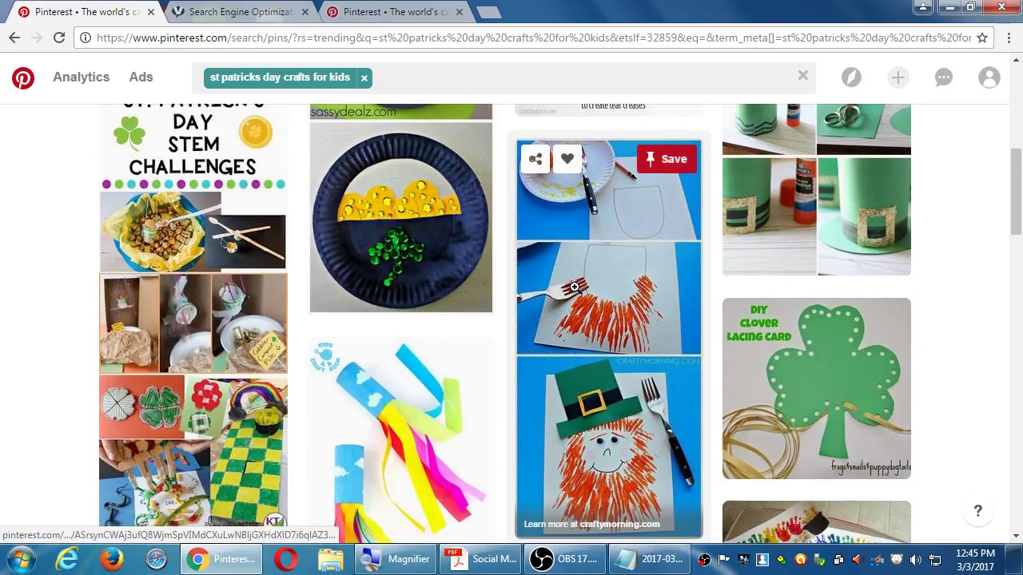
scroll(574, 286, up, 1)
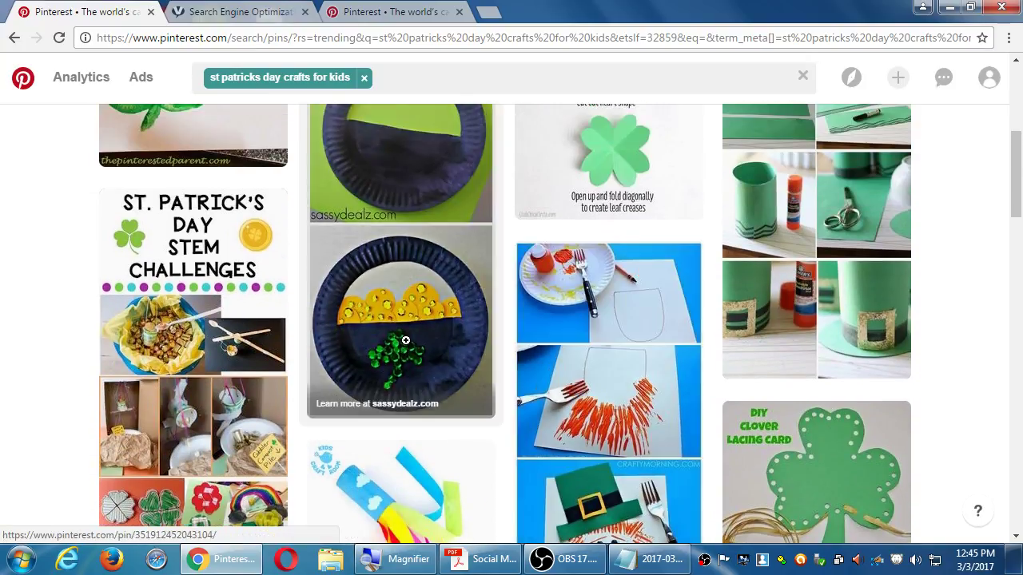
scroll(415, 324, down, 4)
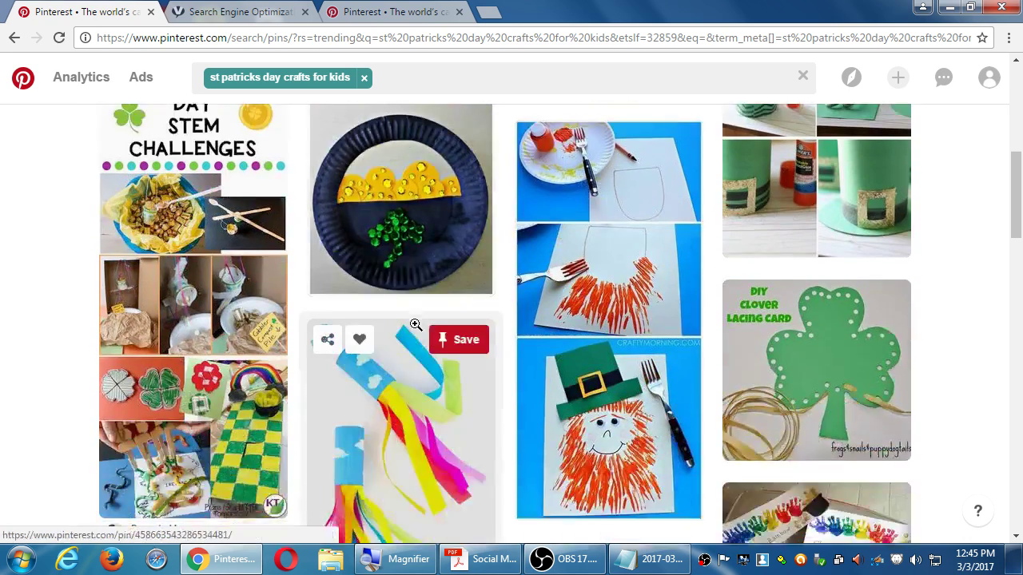
scroll(416, 322, up, 1)
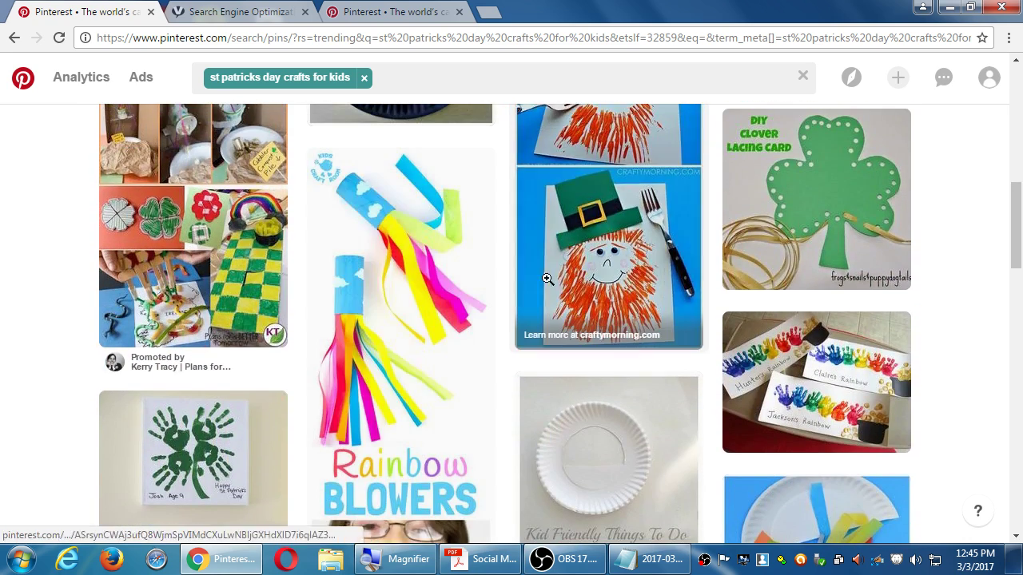
scroll(635, 264, down, 6)
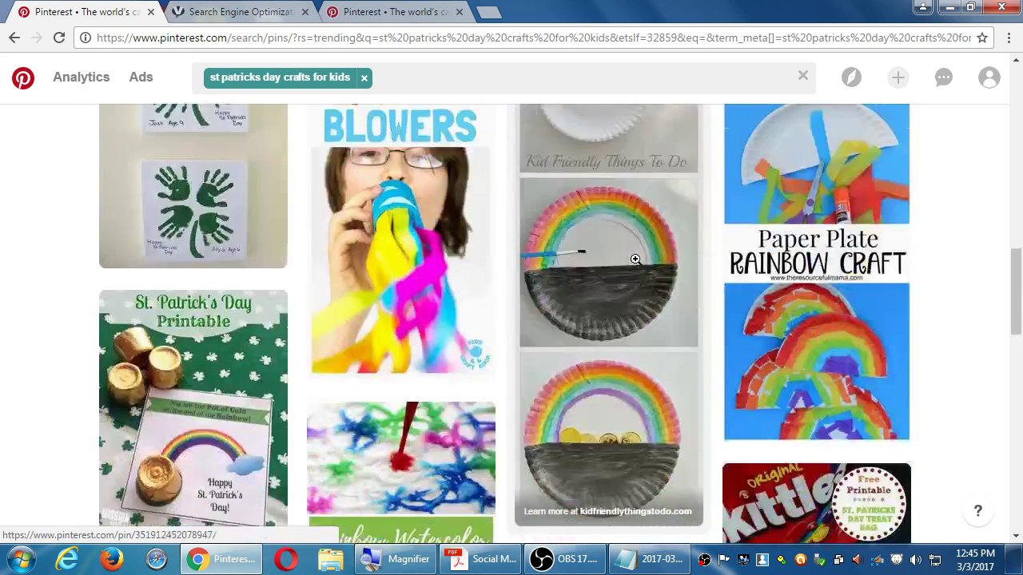
scroll(959, 359, down, 2)
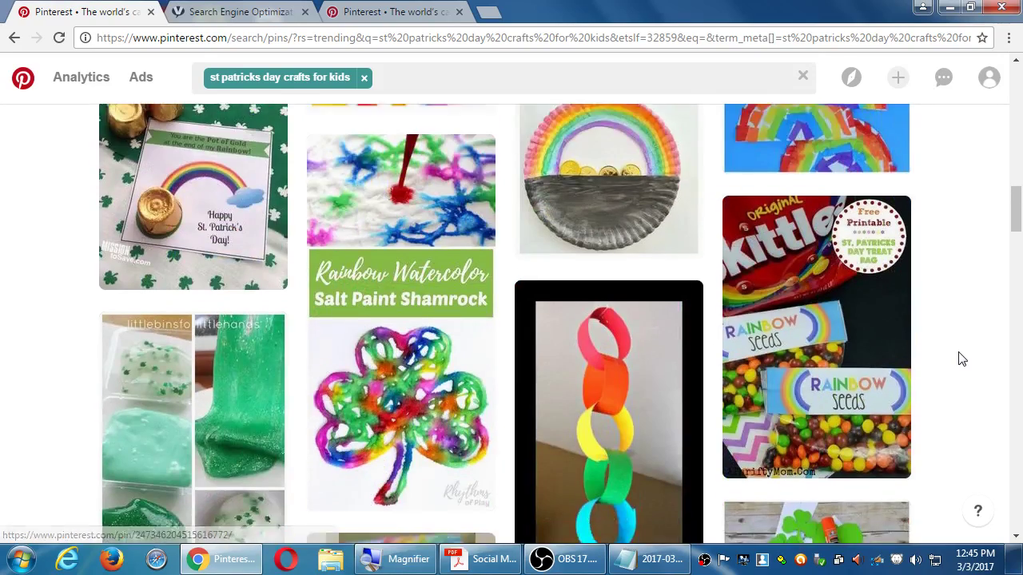
scroll(959, 359, up, 4)
scroll(962, 357, down, 10)
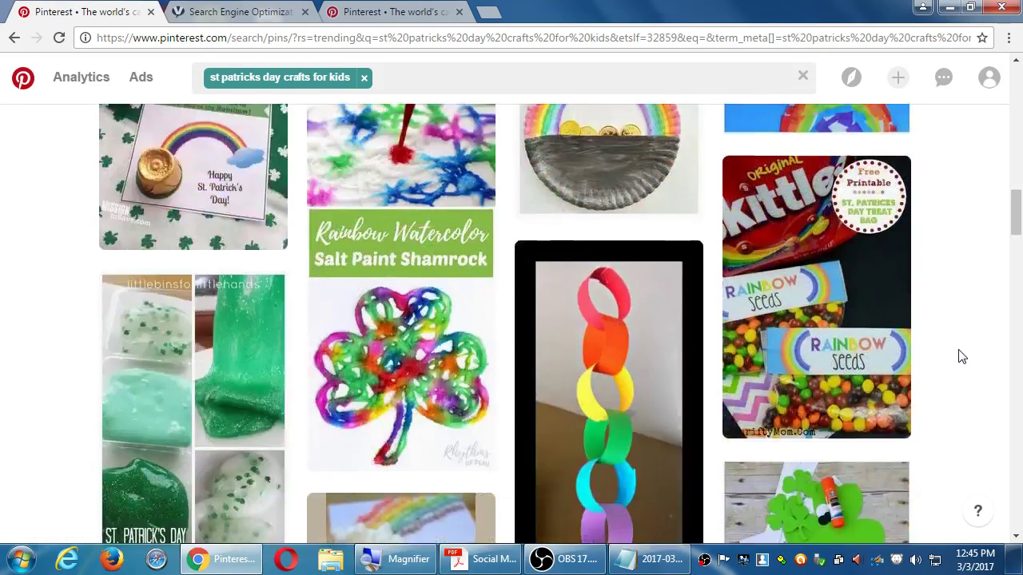
scroll(962, 358, down, 6)
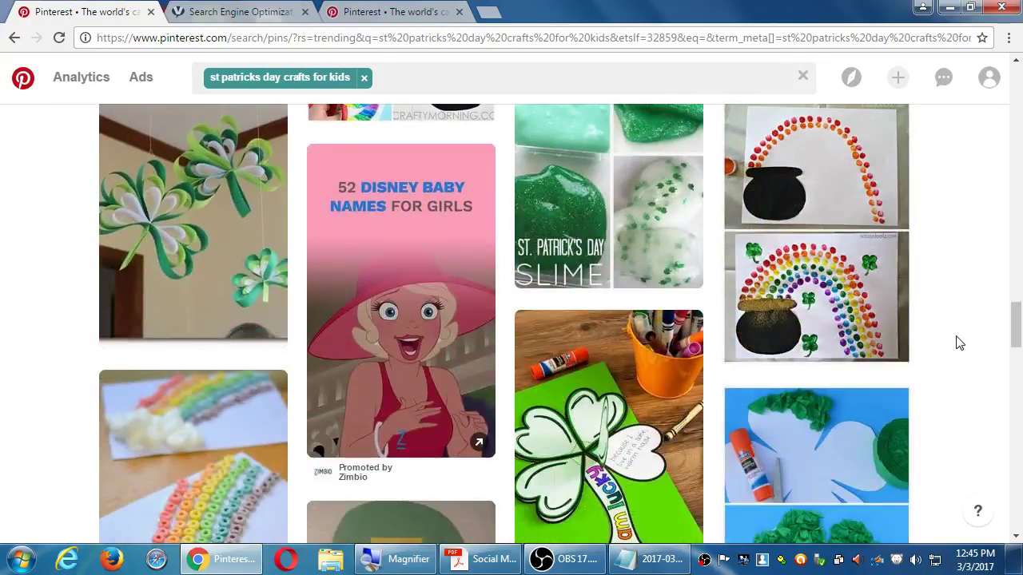
click(363, 77)
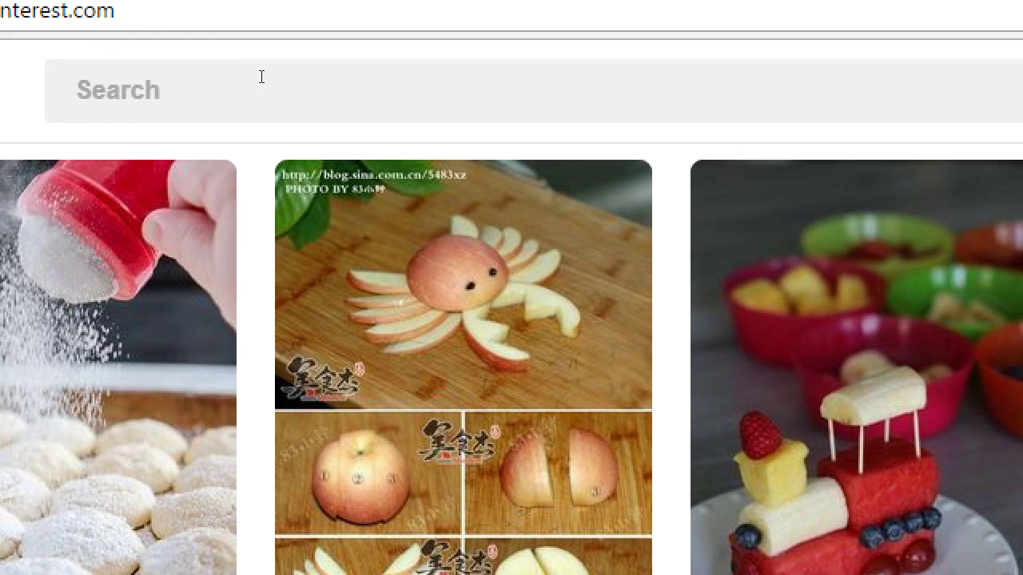
- Browse the suggested searches, then enter 'healthy' and select the Super Healthy Kids account suggestion
click(261, 78)
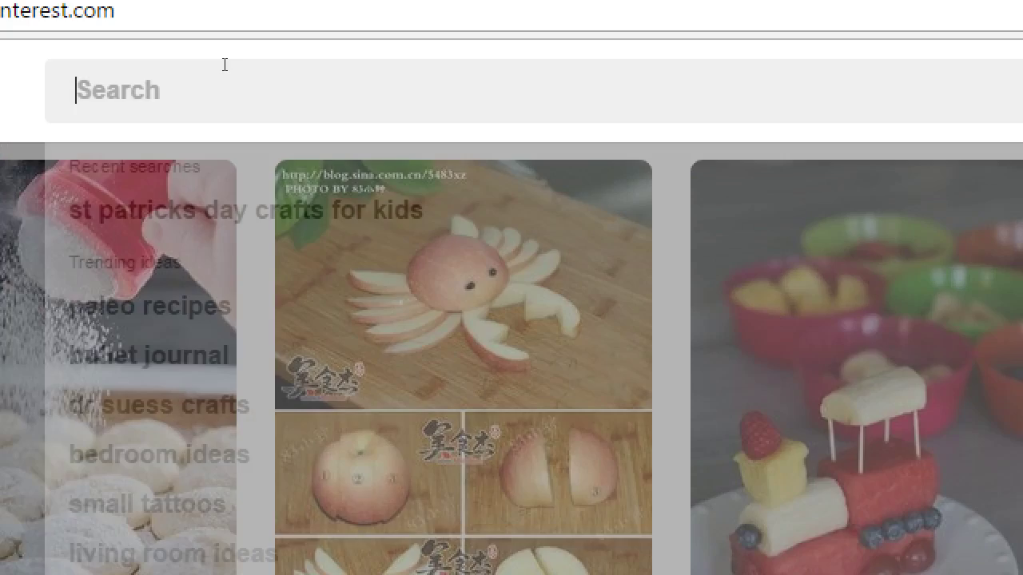
key(Down)
key(Down)
key(Down)
key(Down)
key(Down)
key(Down)
key(Down)
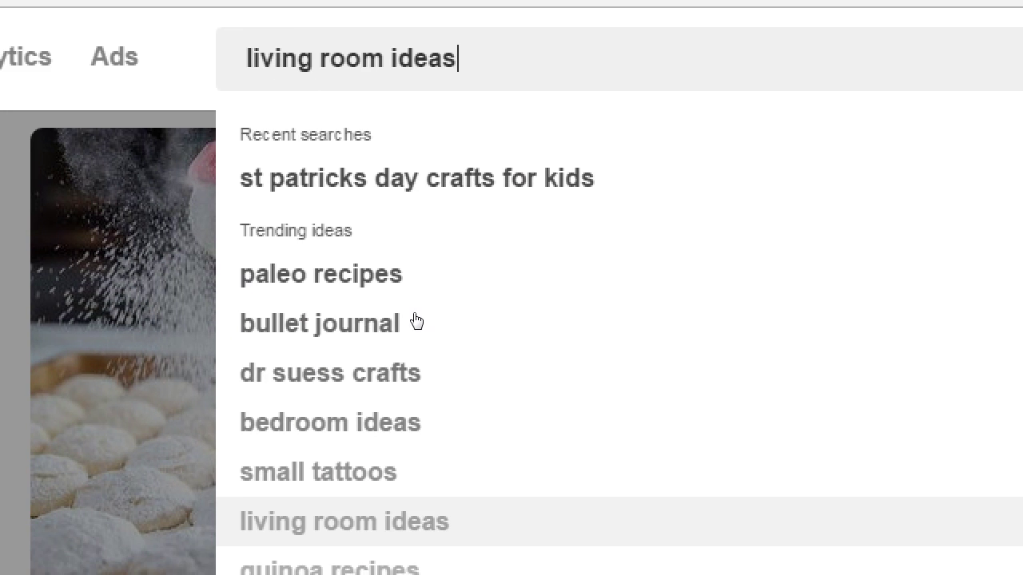
key(Up)
key(Up)
key(Up)
key(Up)
key(Up)
key(Up)
key(Up)
key(Down)
key(Down)
key(Down)
key(Down)
key(Down)
key(Down)
key(Down)
key(Down)
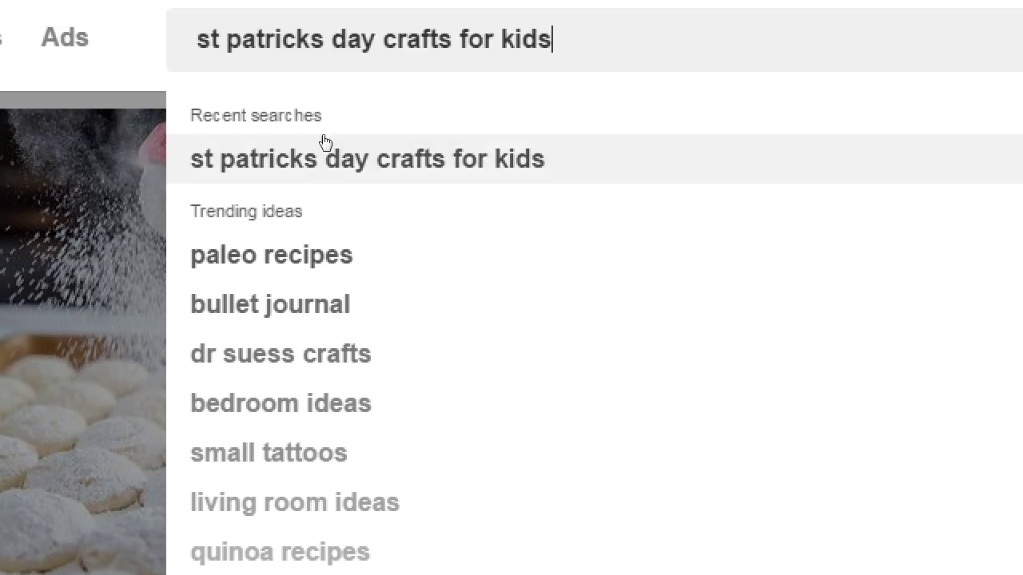
key(Up)
key(Up)
key(Up)
key(Up)
key(Up)
key(Up)
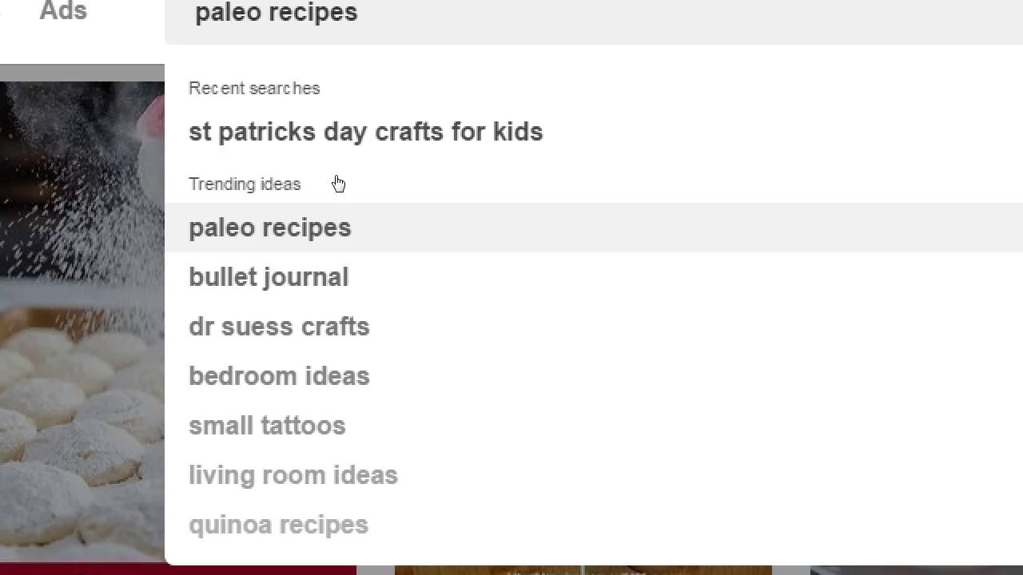
key(Escape)
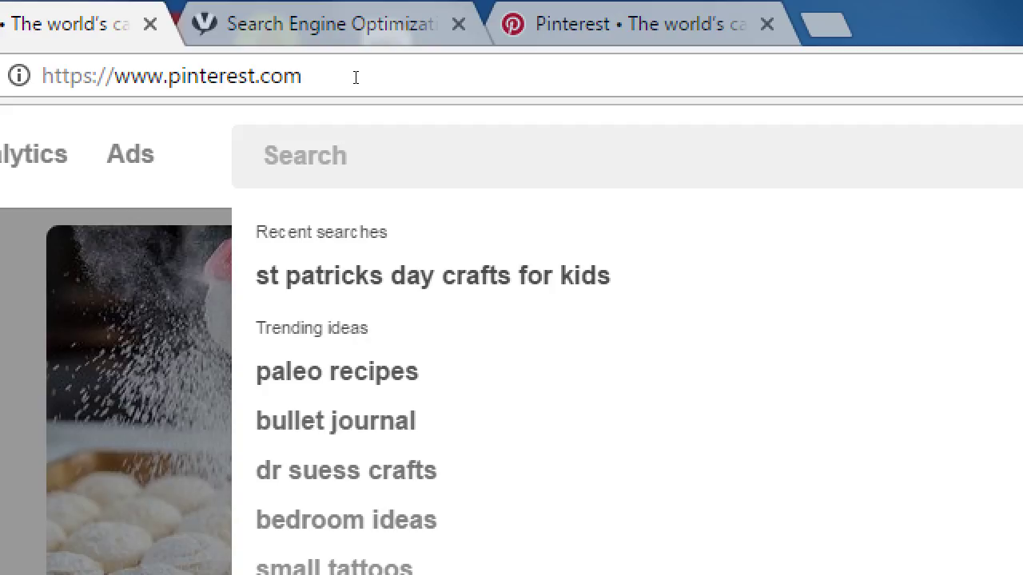
text(healthy)
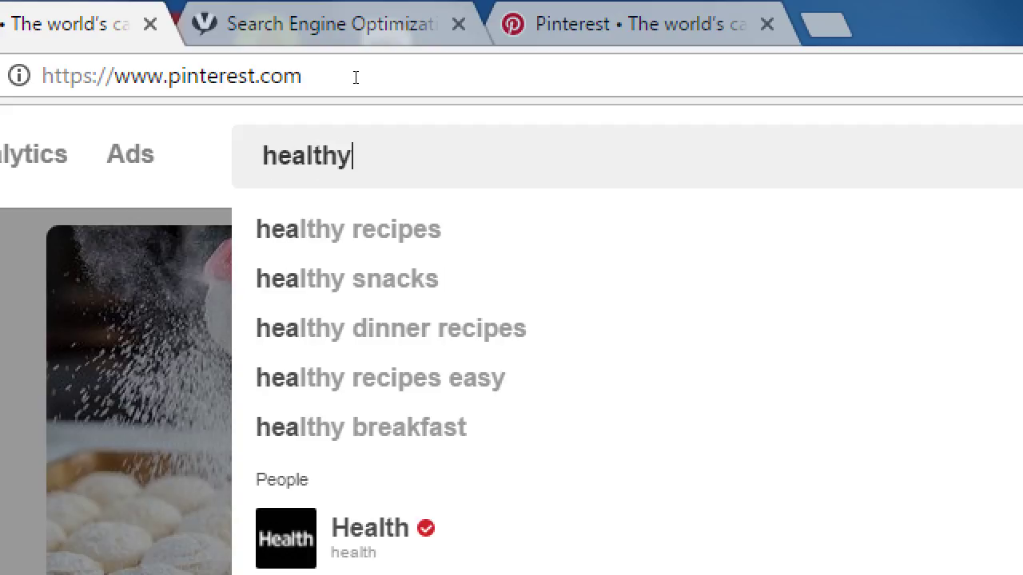
key(Down)
key(Down)
key(Down)
key(Down)
key(Down)
key(Down)
key(Down)
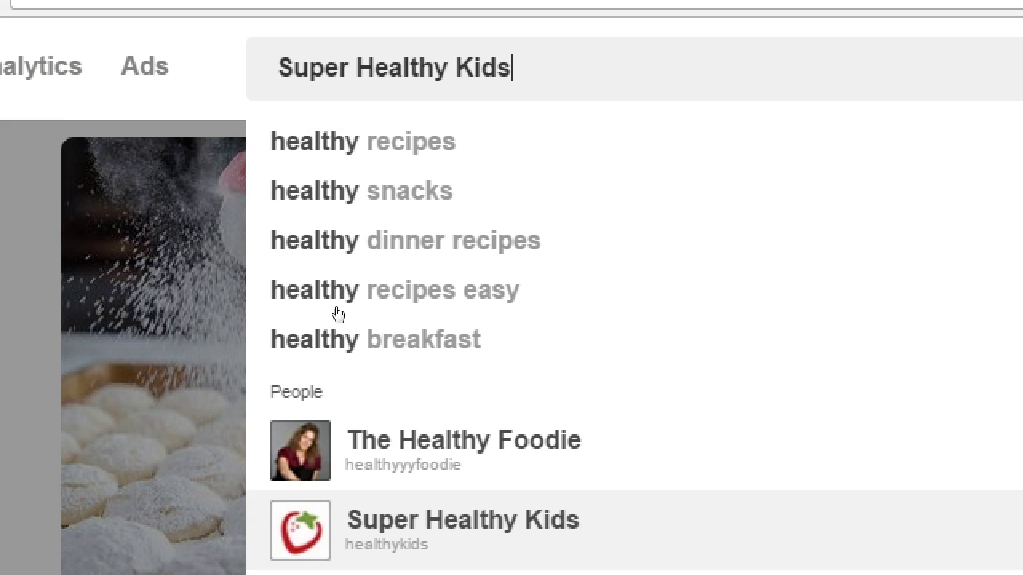